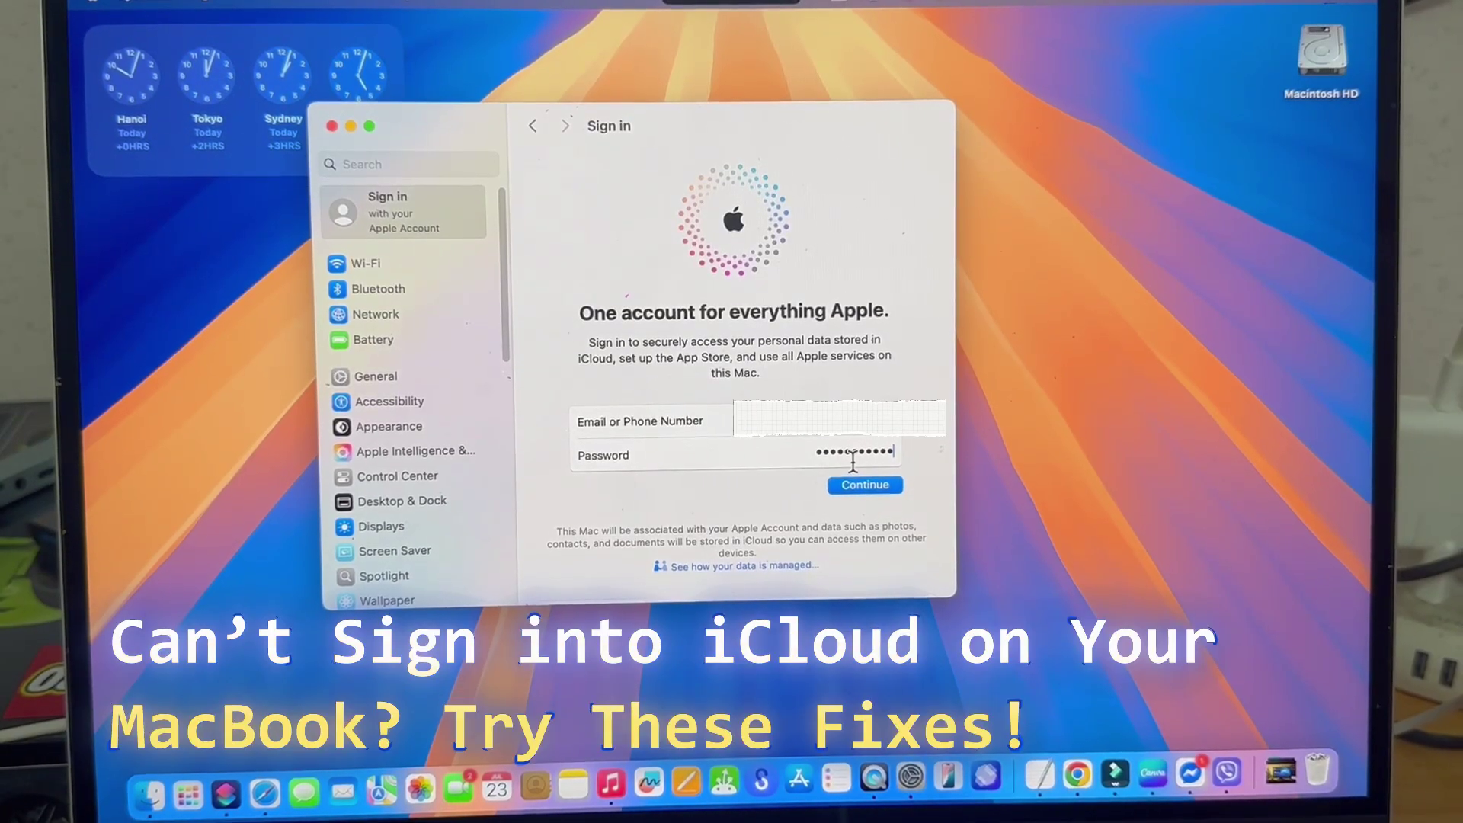
Submit the Apple Account email and password to sign in
click(871, 481)
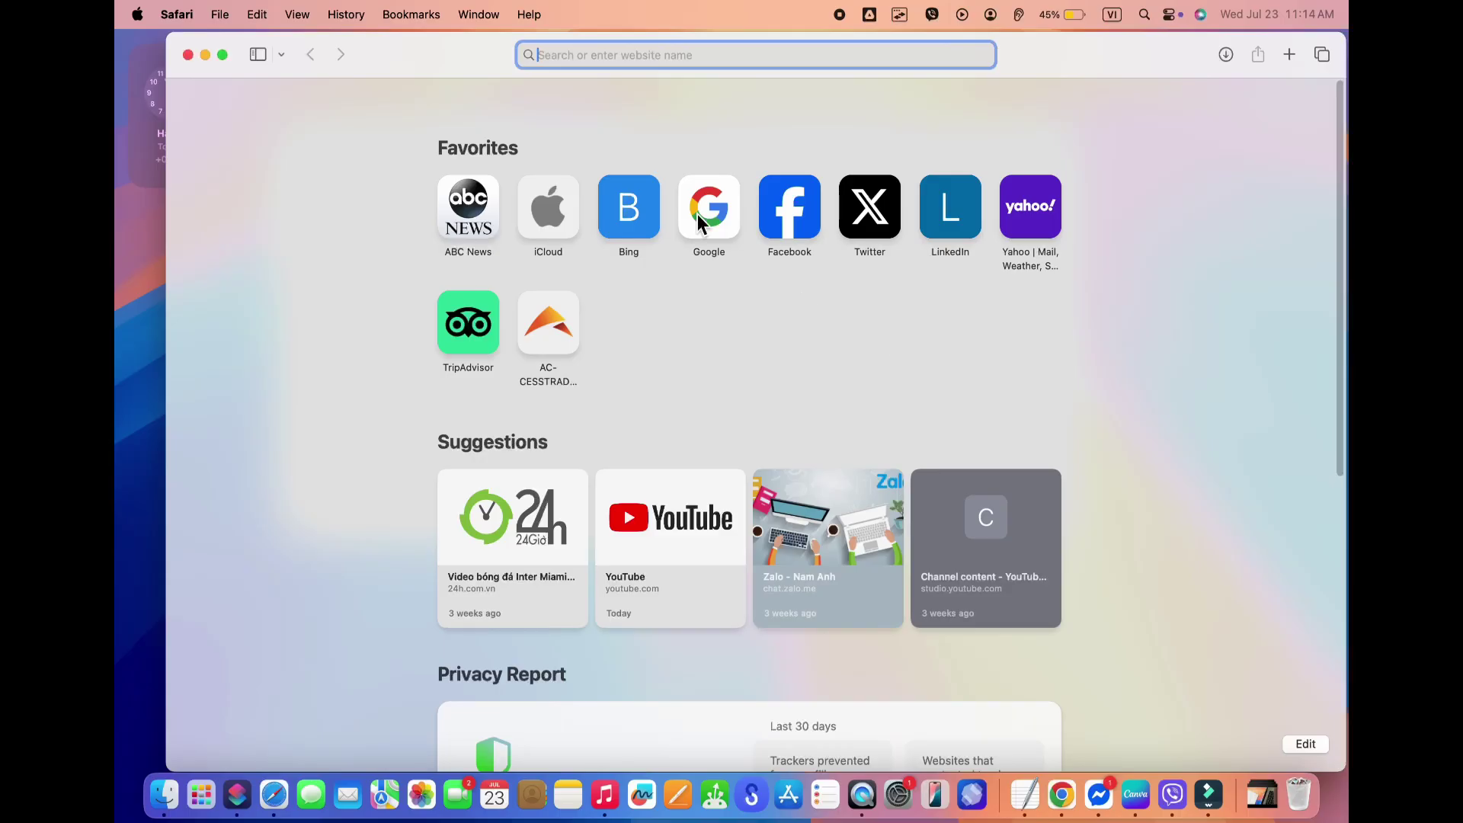
text(youtube)
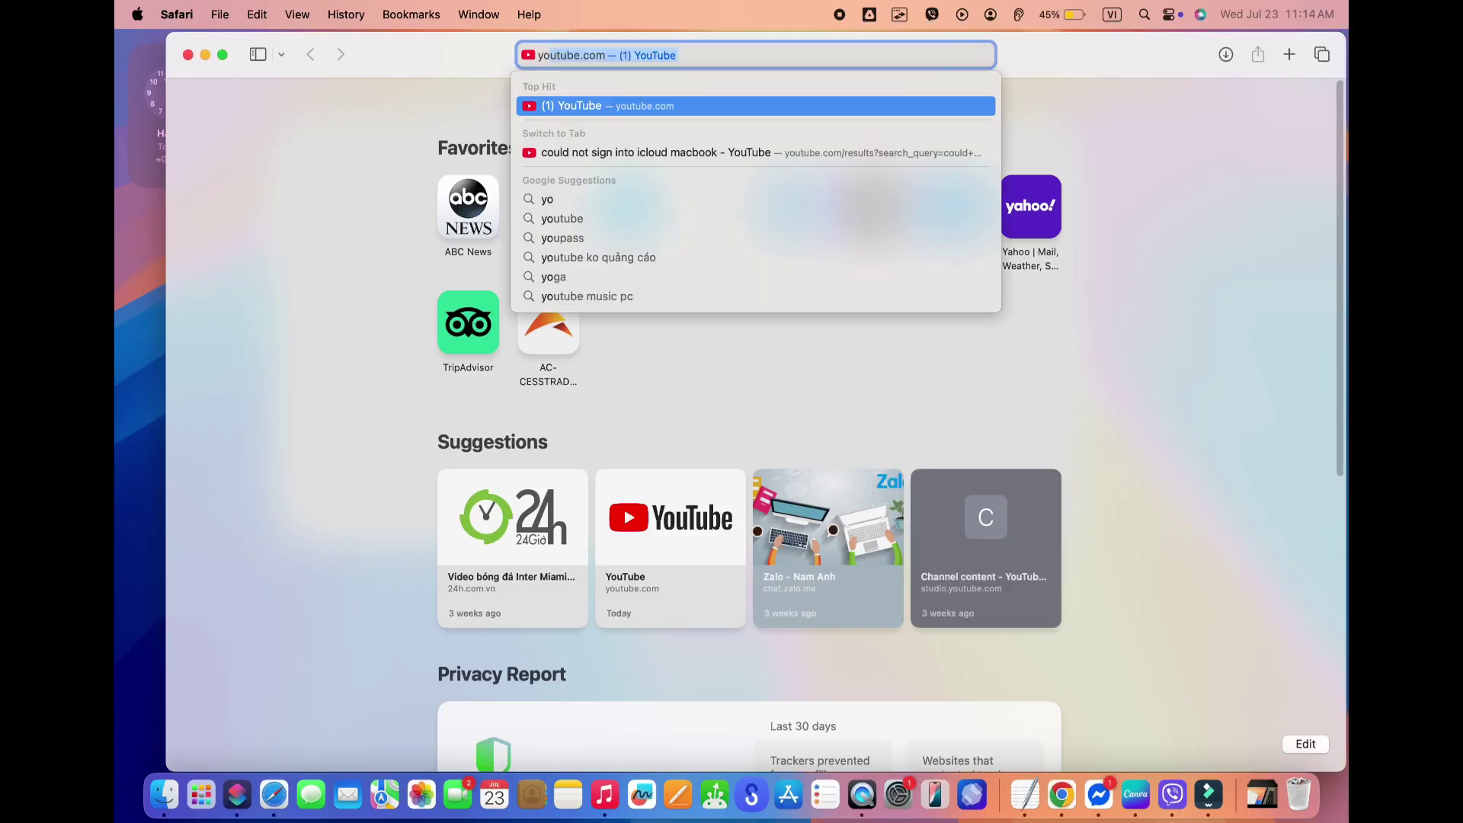
Load youtube.com in Safari's address bar
key(Return)
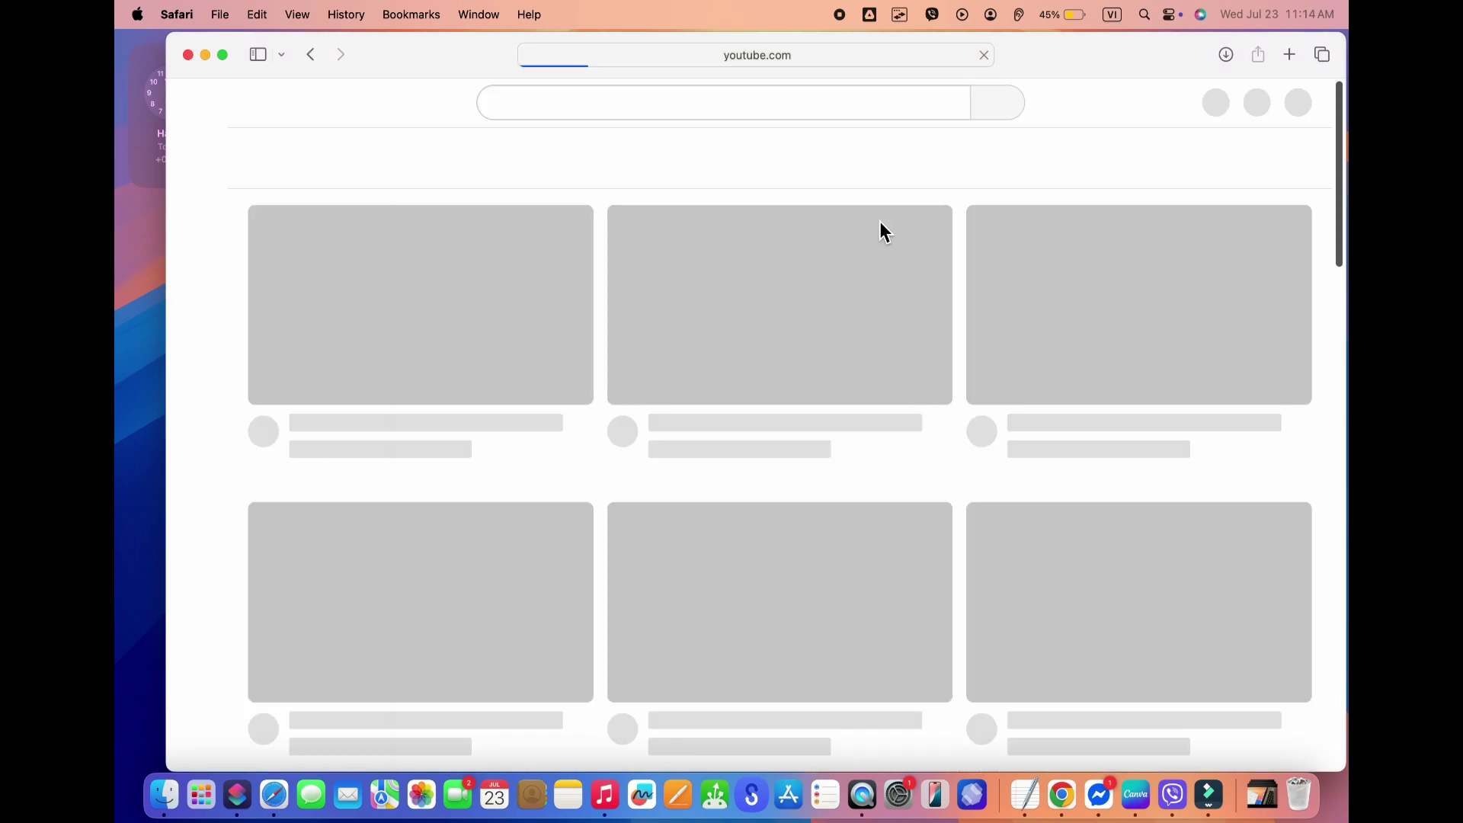
scroll(879, 277, down, 5)
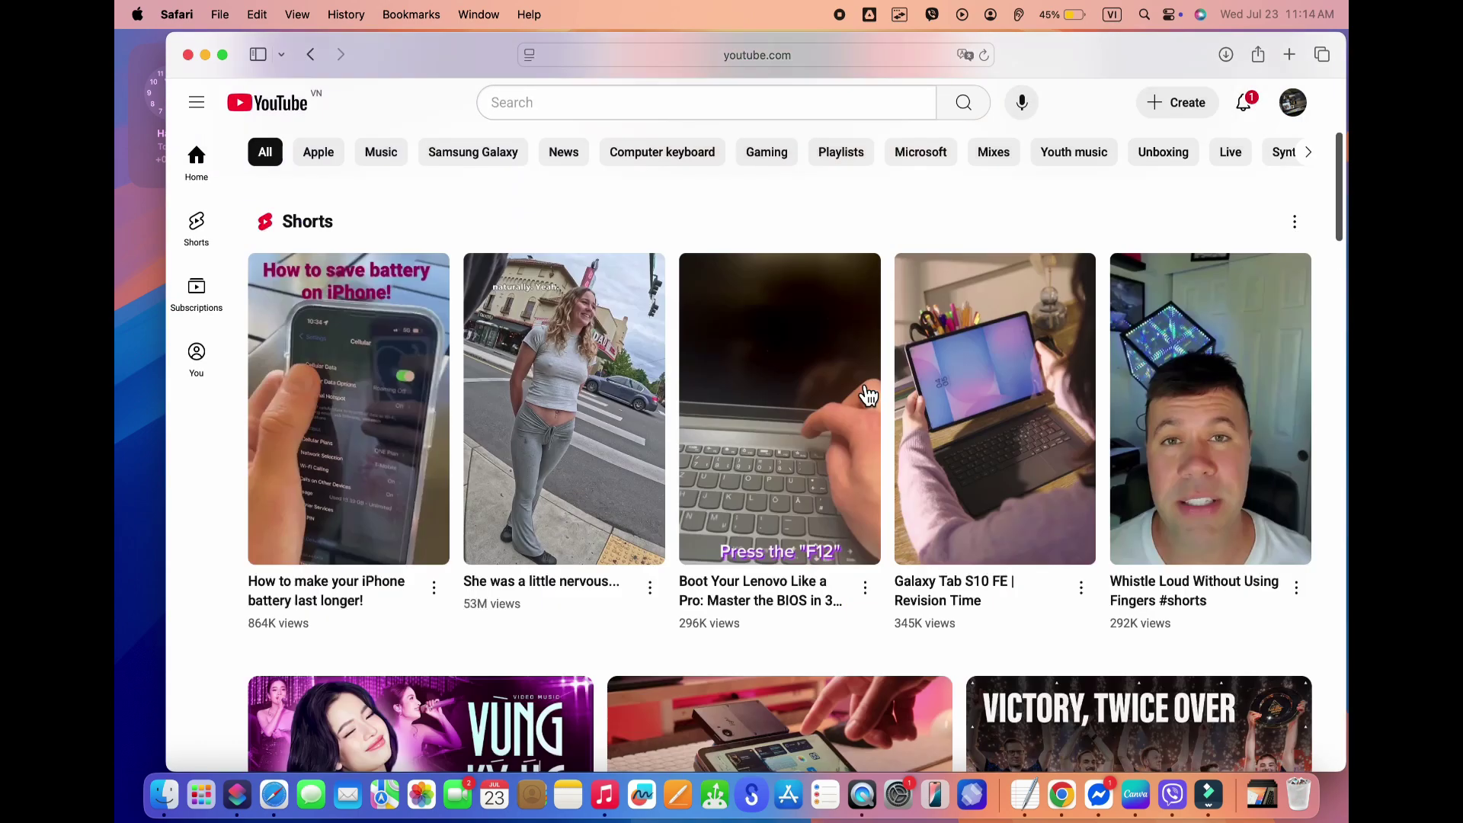
scroll(861, 385, down, 8)
scroll(868, 409, down, 8)
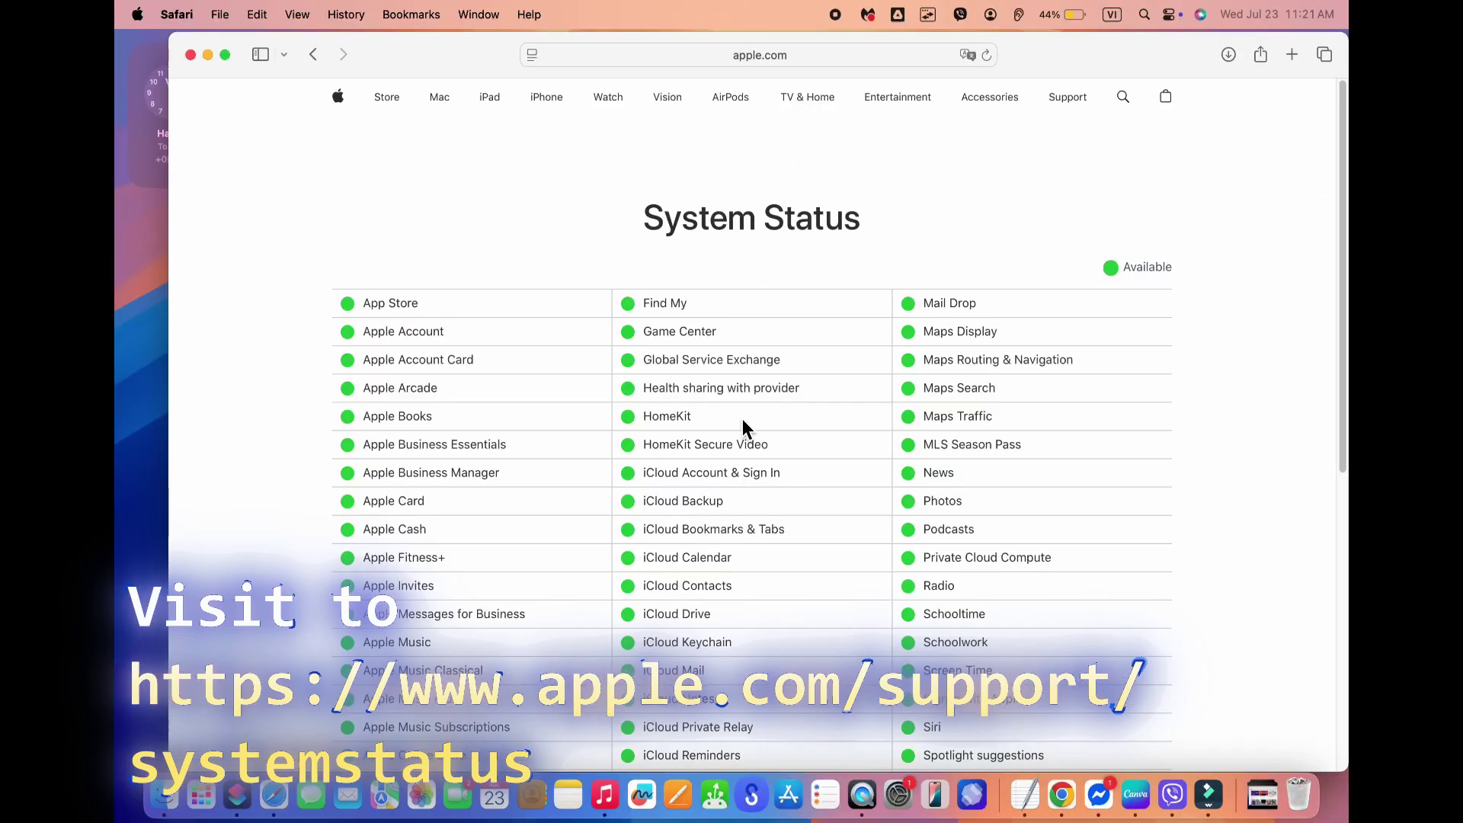
scroll(742, 418, down, 3)
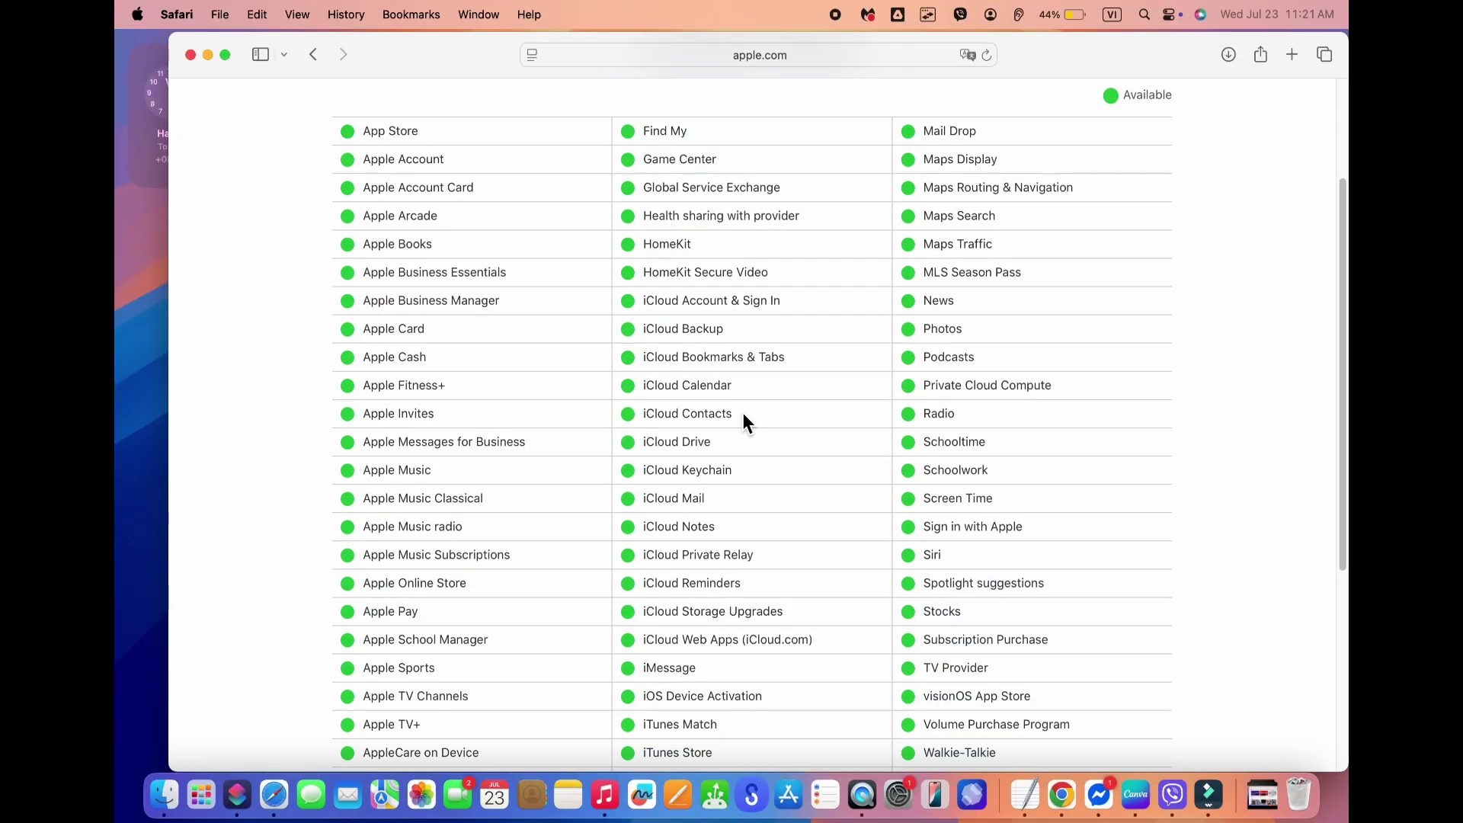
scroll(742, 417, down, 3)
scroll(741, 413, down, 5)
scroll(742, 412, up, 10)
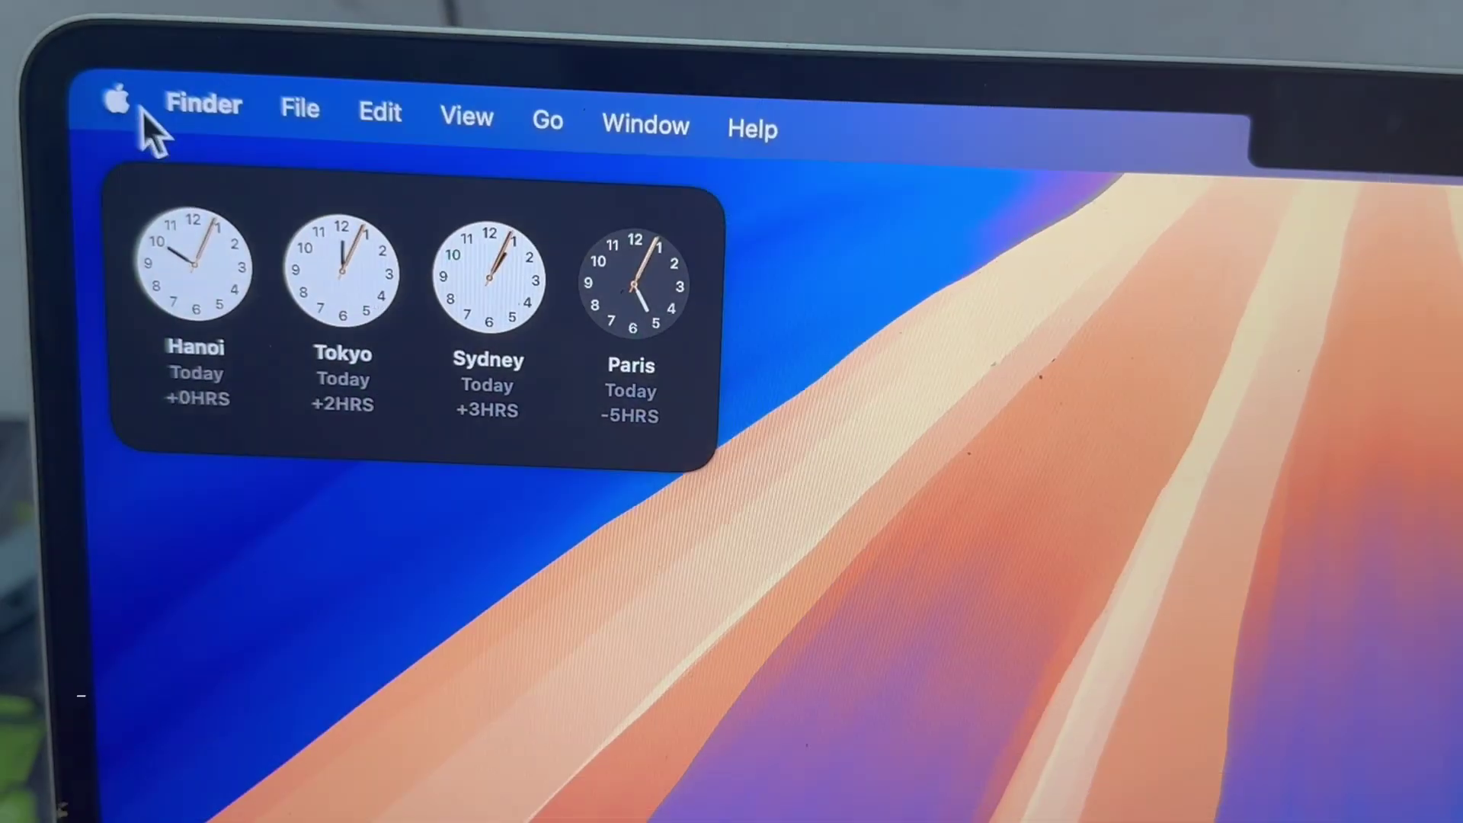
Choose Restart from the Apple menu to reboot the Mac
click(107, 95)
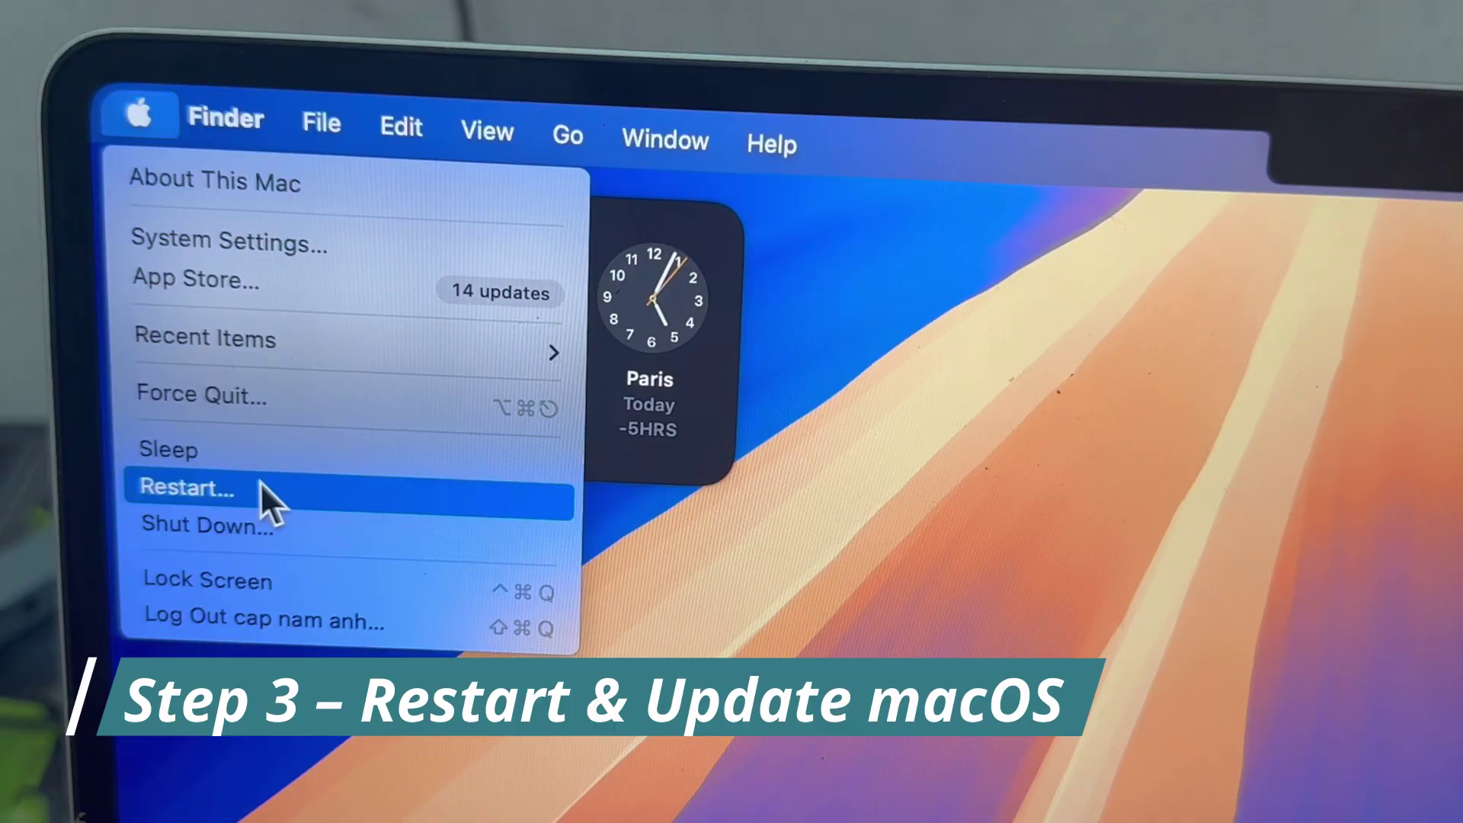
click(169, 483)
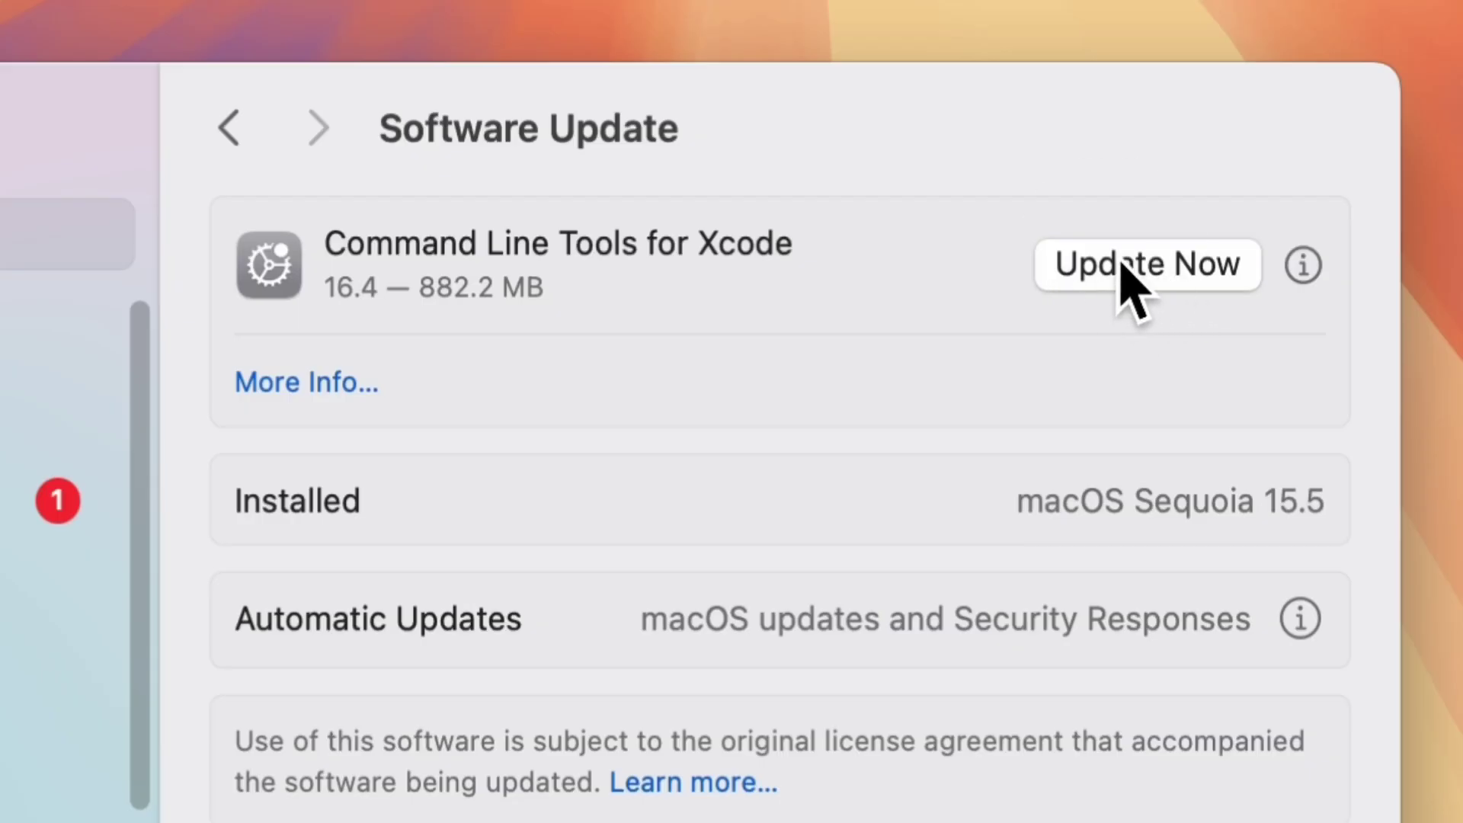
Update the Command Line Tools for Xcode and agree to its license
click(858, 185)
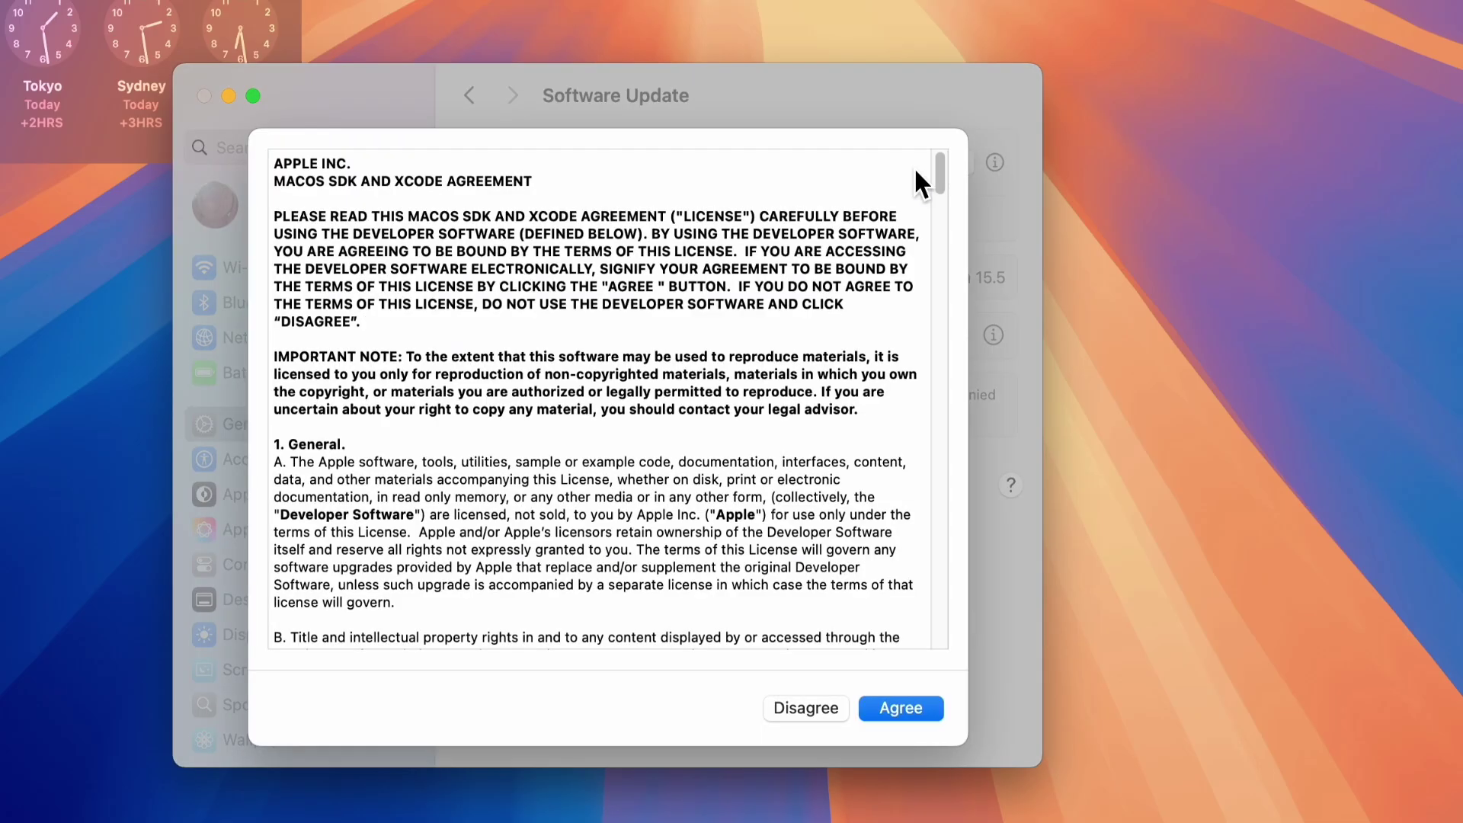
click(902, 707)
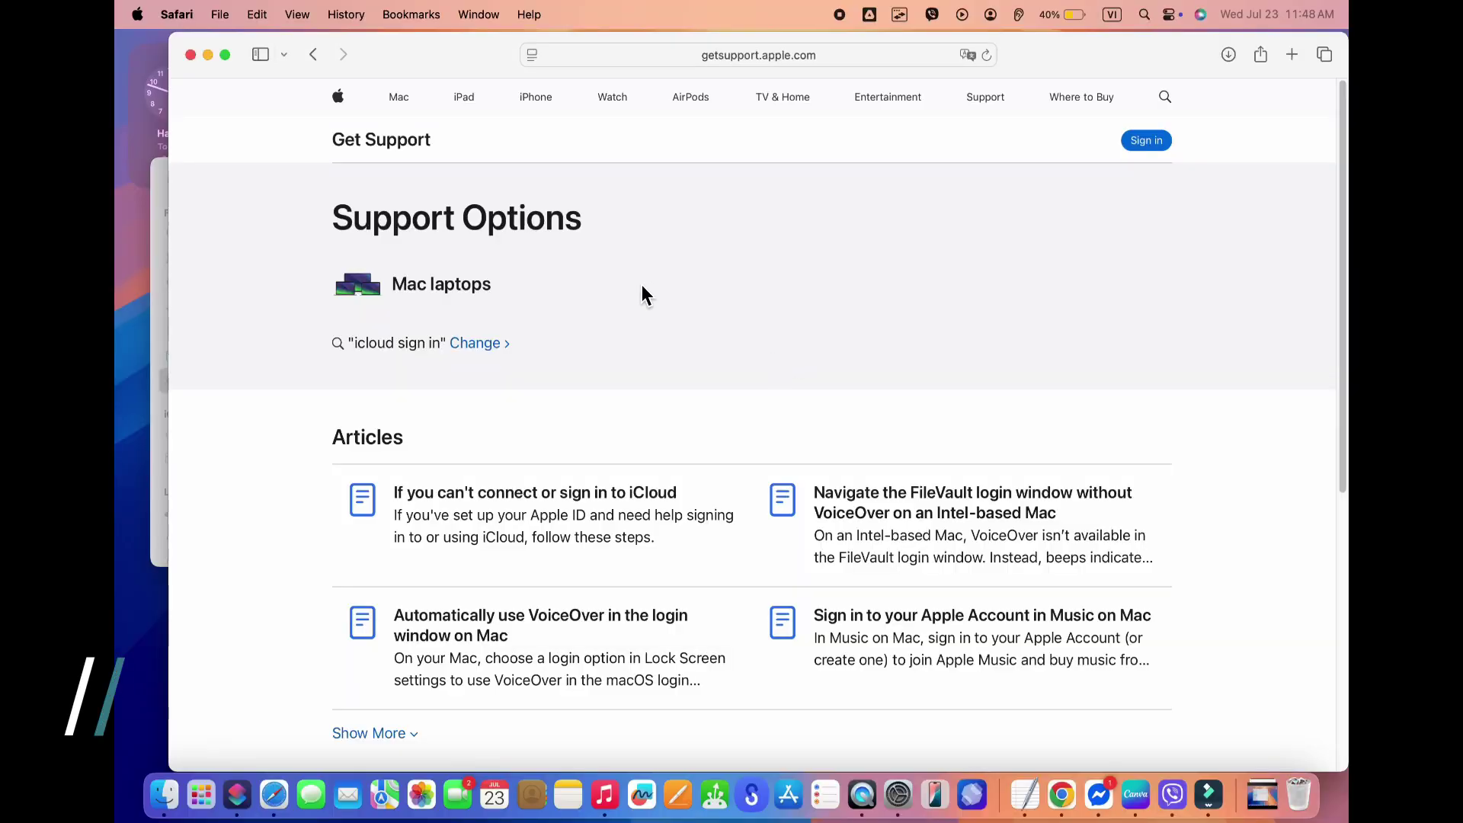
scroll(609, 306, down, 5)
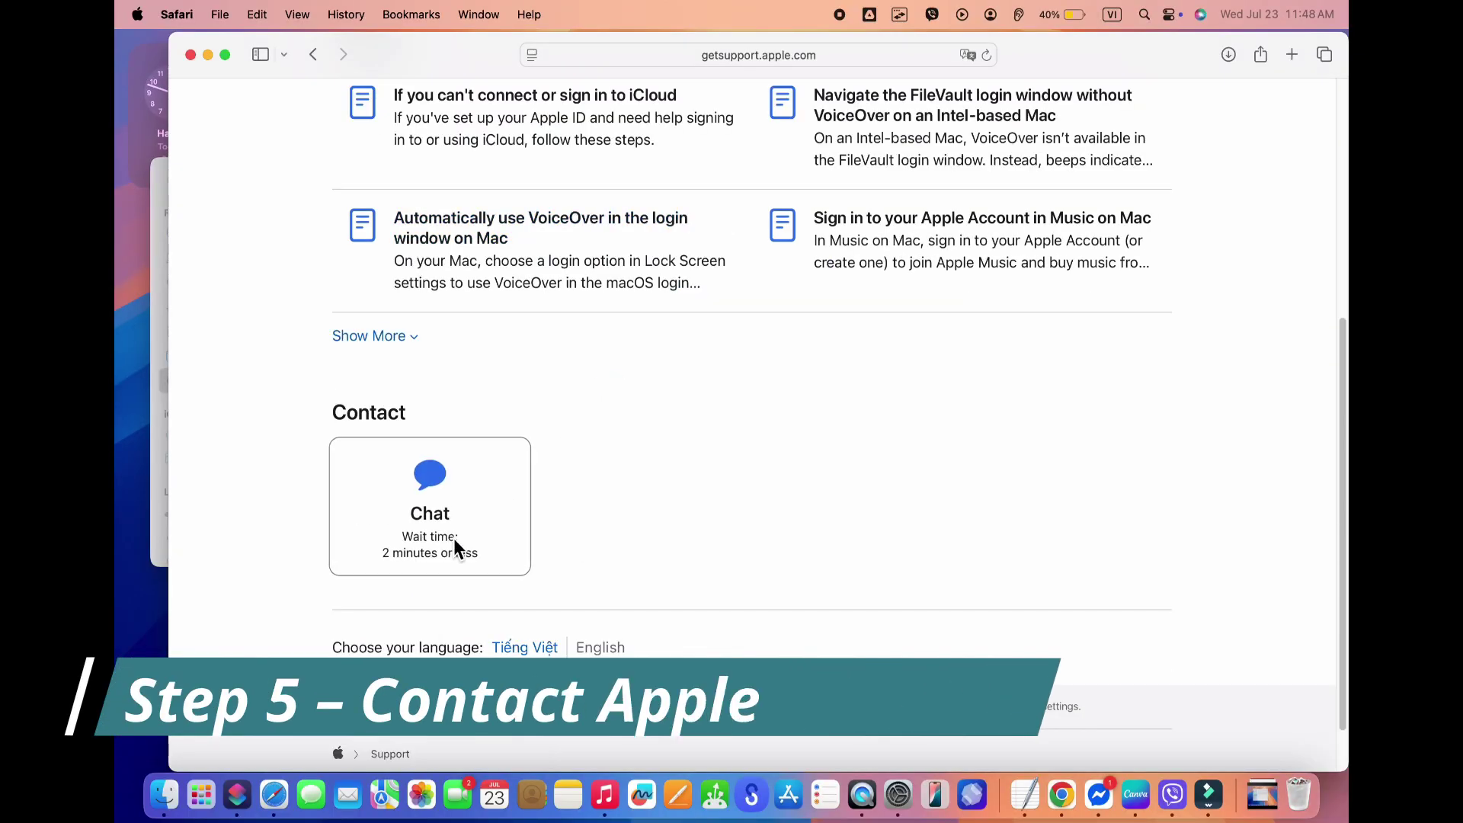
Choose Chat under Contact and submit name and email to reach an advisor
click(455, 531)
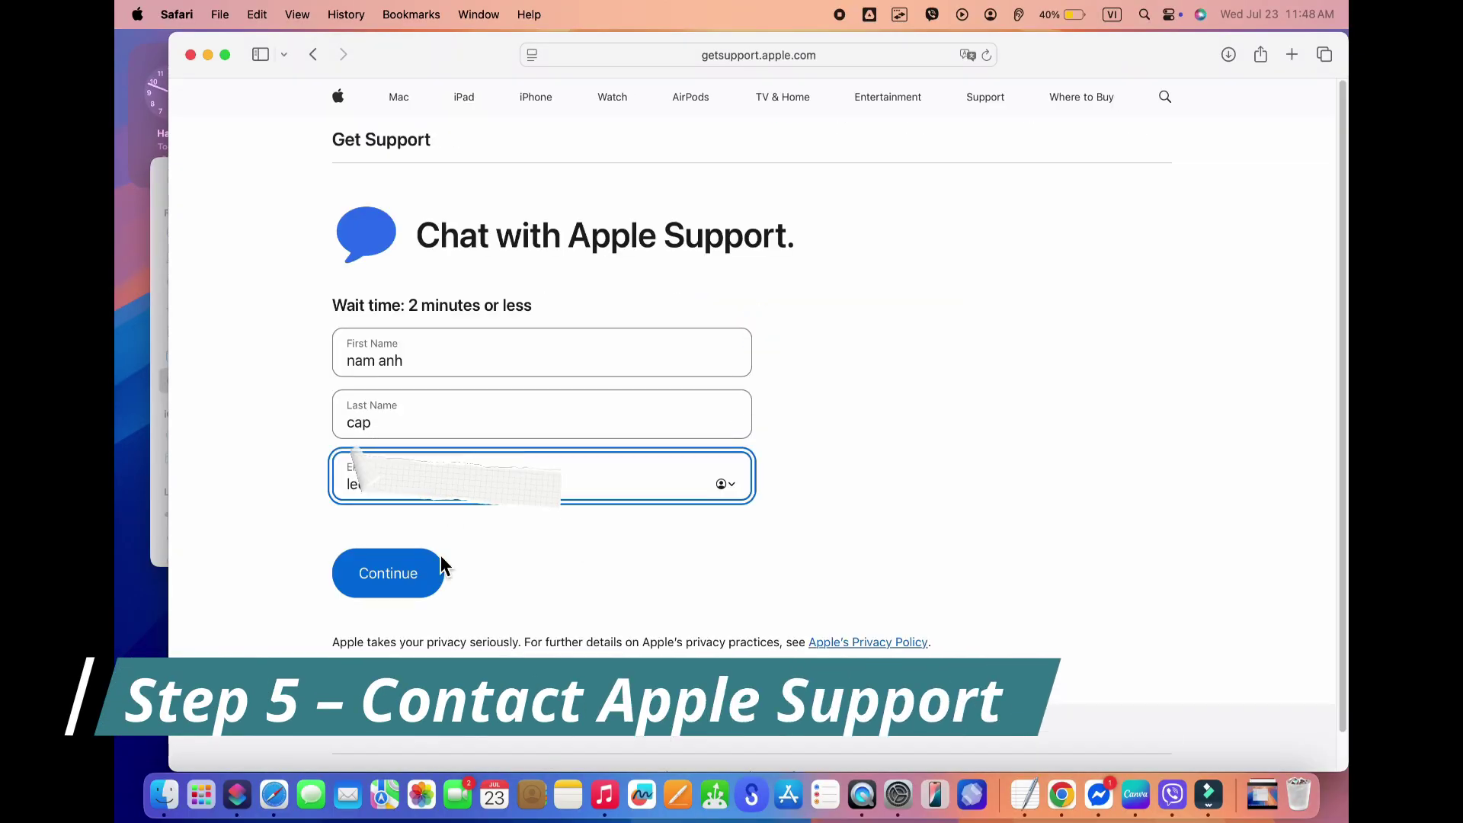
click(430, 579)
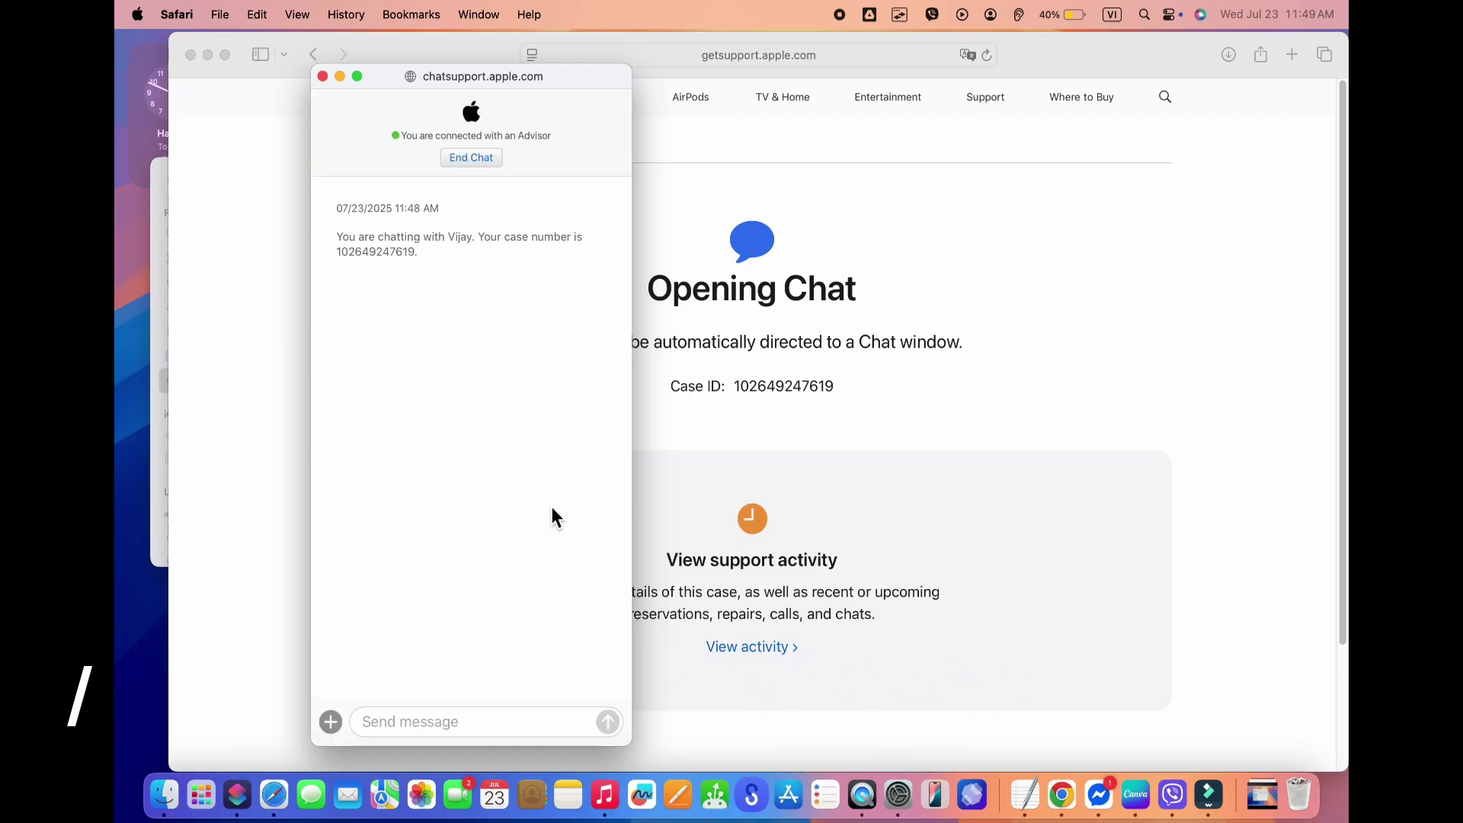
Send the advisor a message that the MacBook can't sign in to iCloud
click(422, 721)
text(Hi, I'm unable to sign in to iCloud on my MacBook. Can you help me figure out what's causing this?)
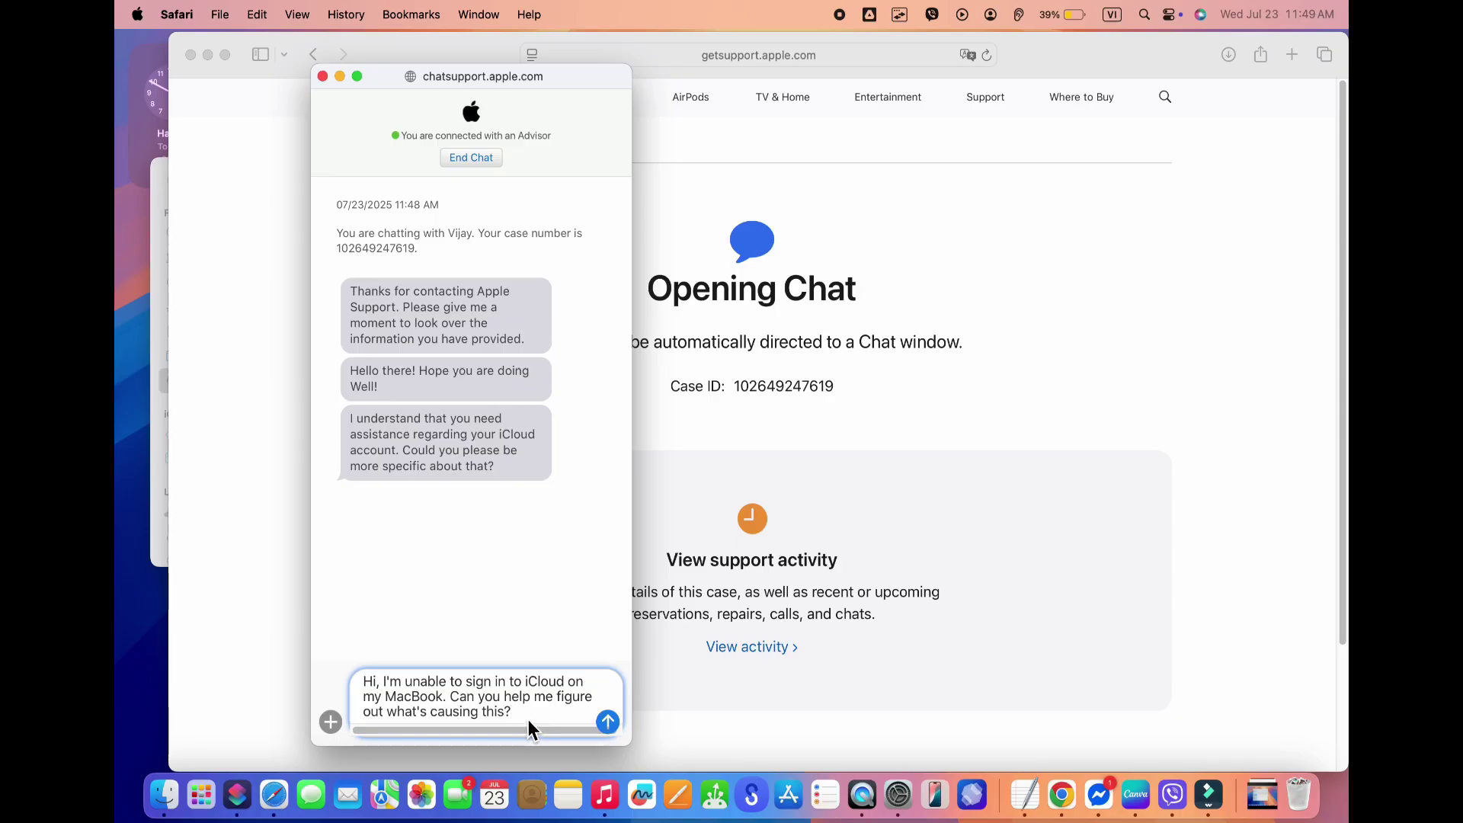
key(Return)
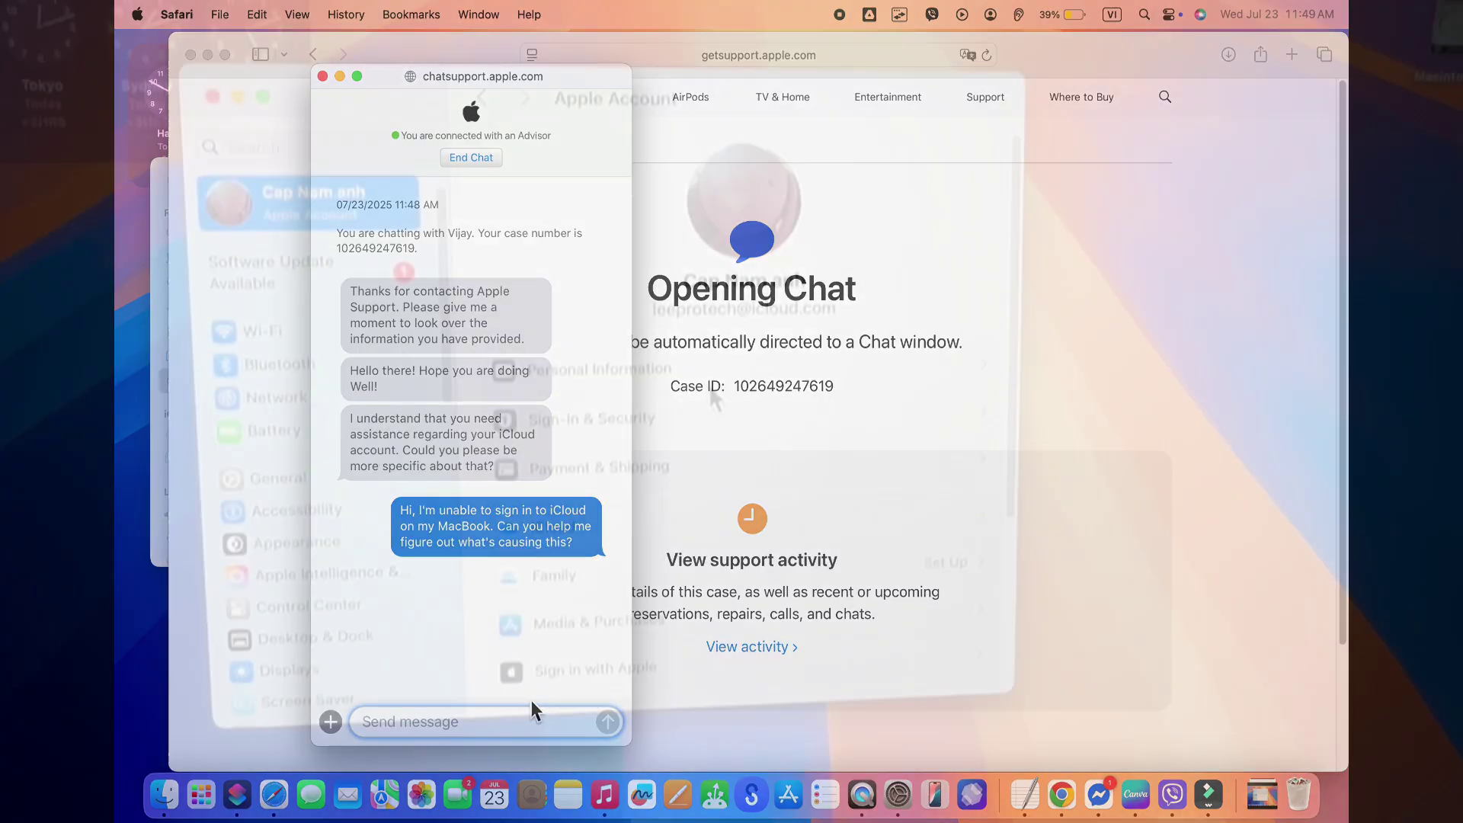